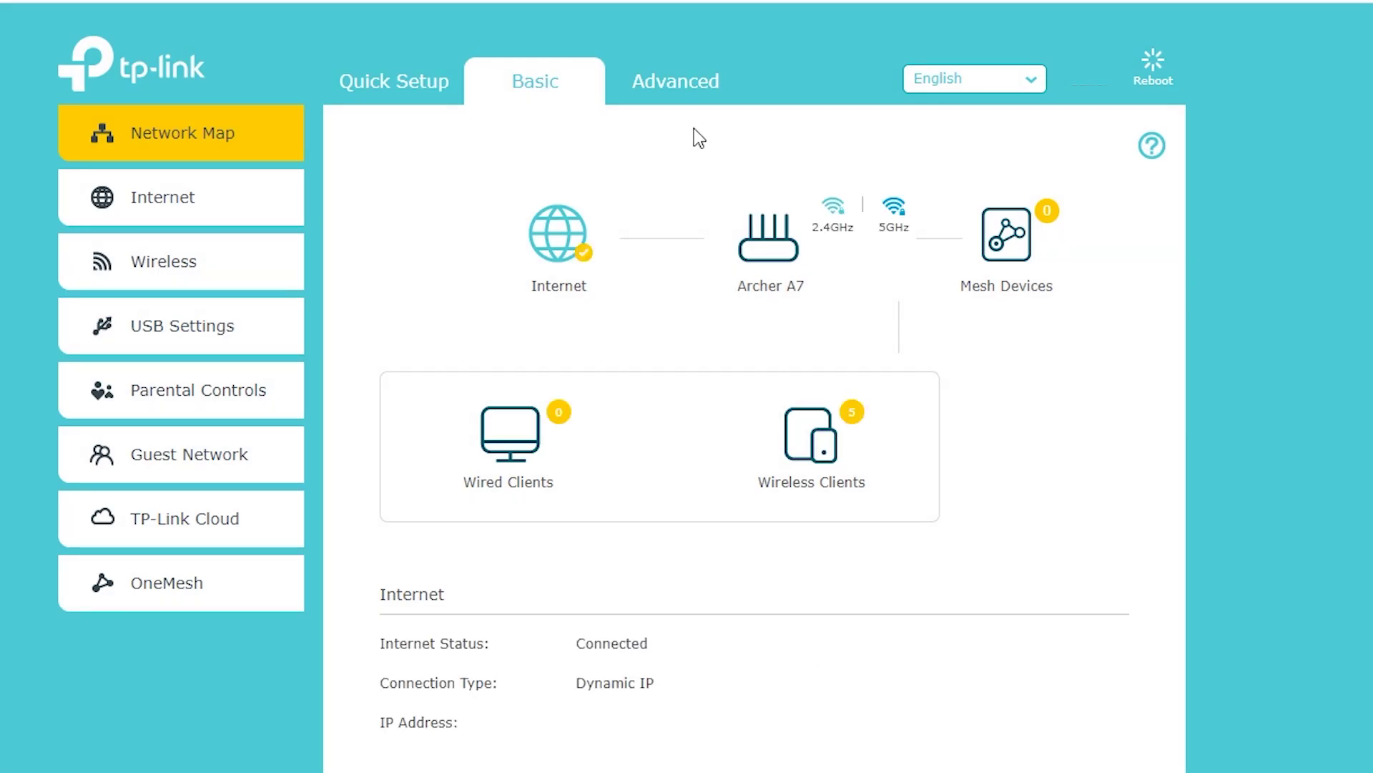
Go to Advanced > Network > Dynamic DNS and begin a new TP-Link domain registration.
click(678, 86)
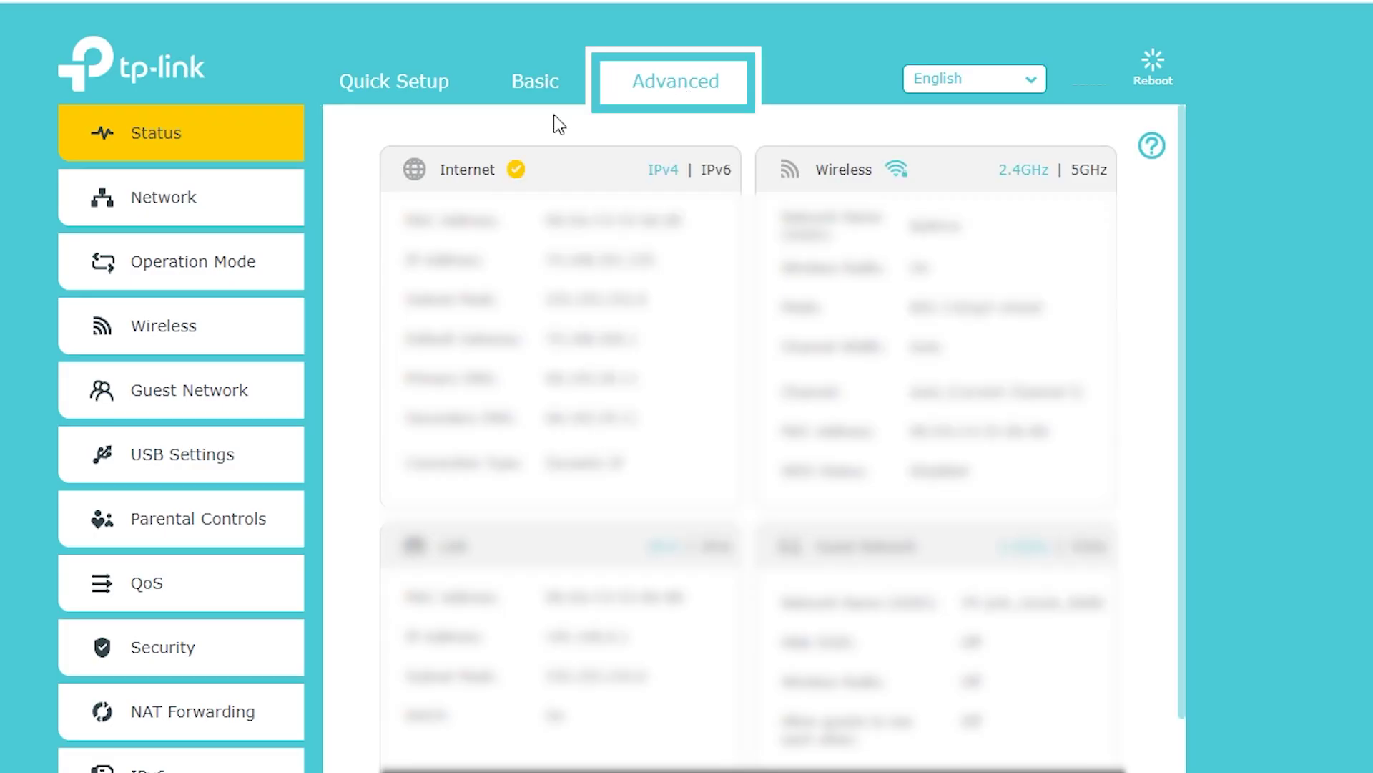
click(184, 202)
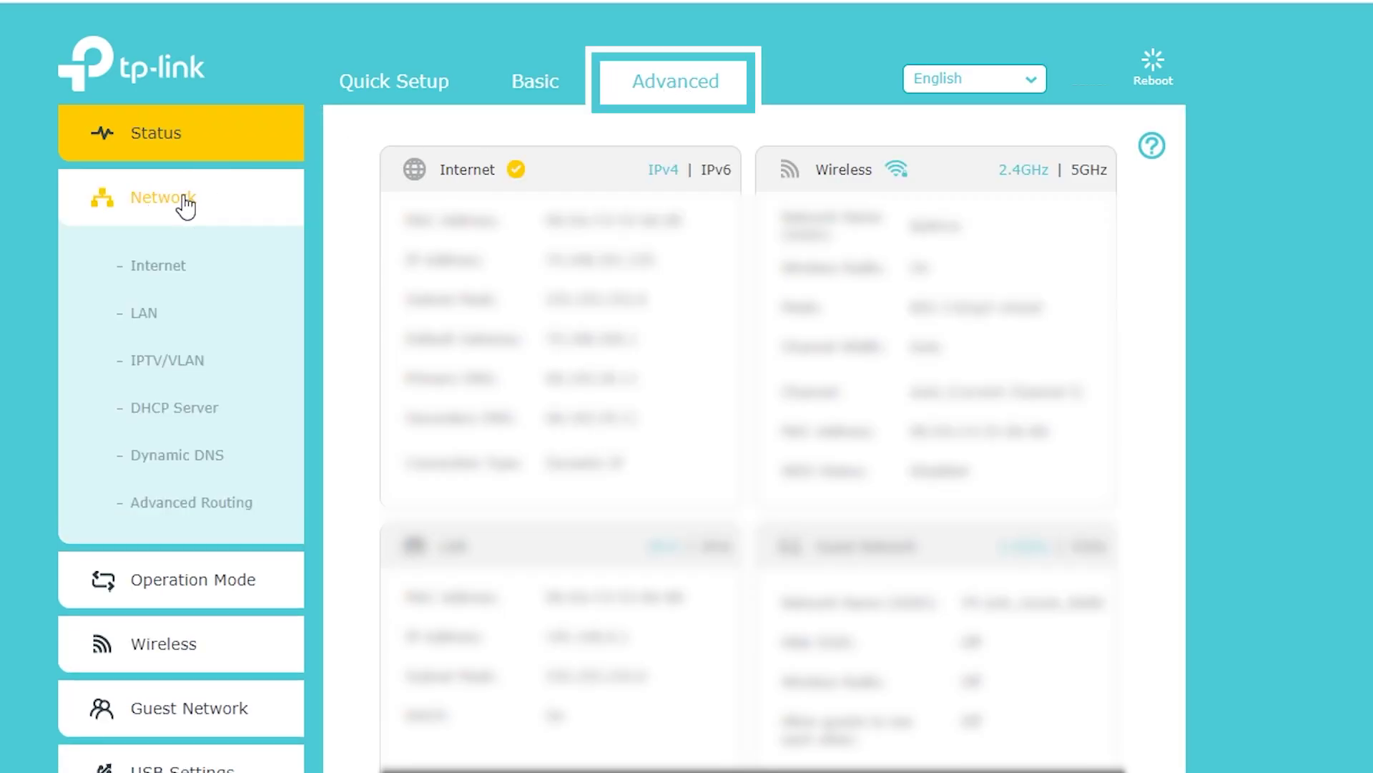
click(191, 461)
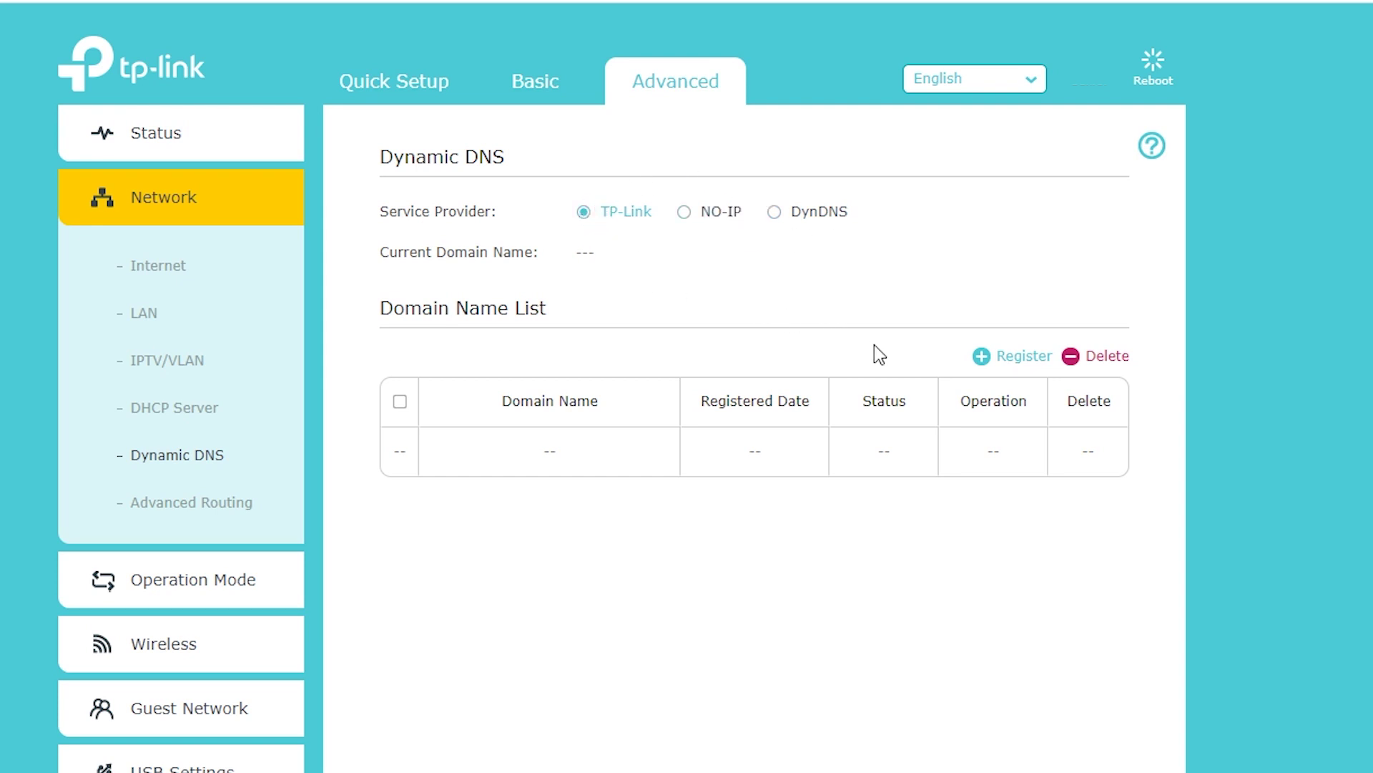
click(984, 360)
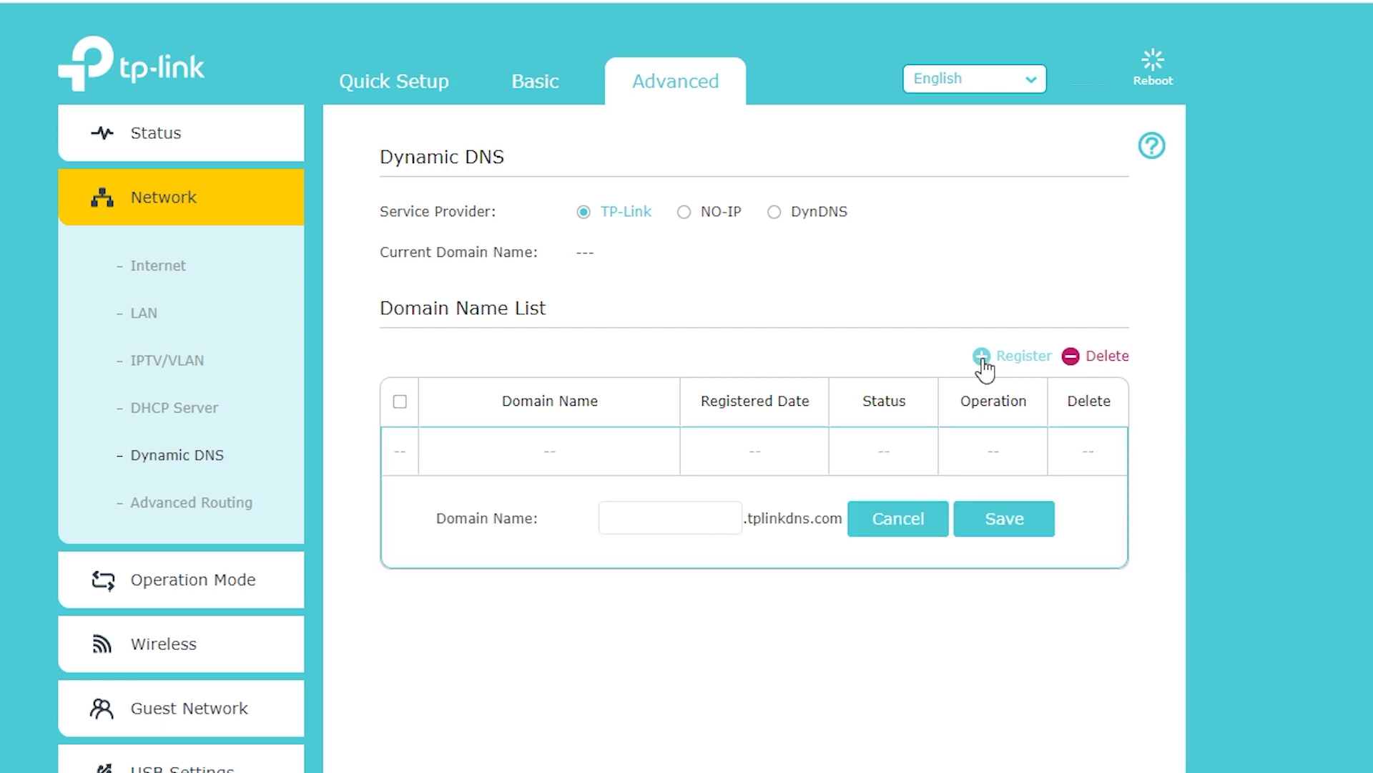
Begin entering the tplinkdns.com domain name and sign in with a TP-Link ID for TP-Link Cloud.
click(681, 521)
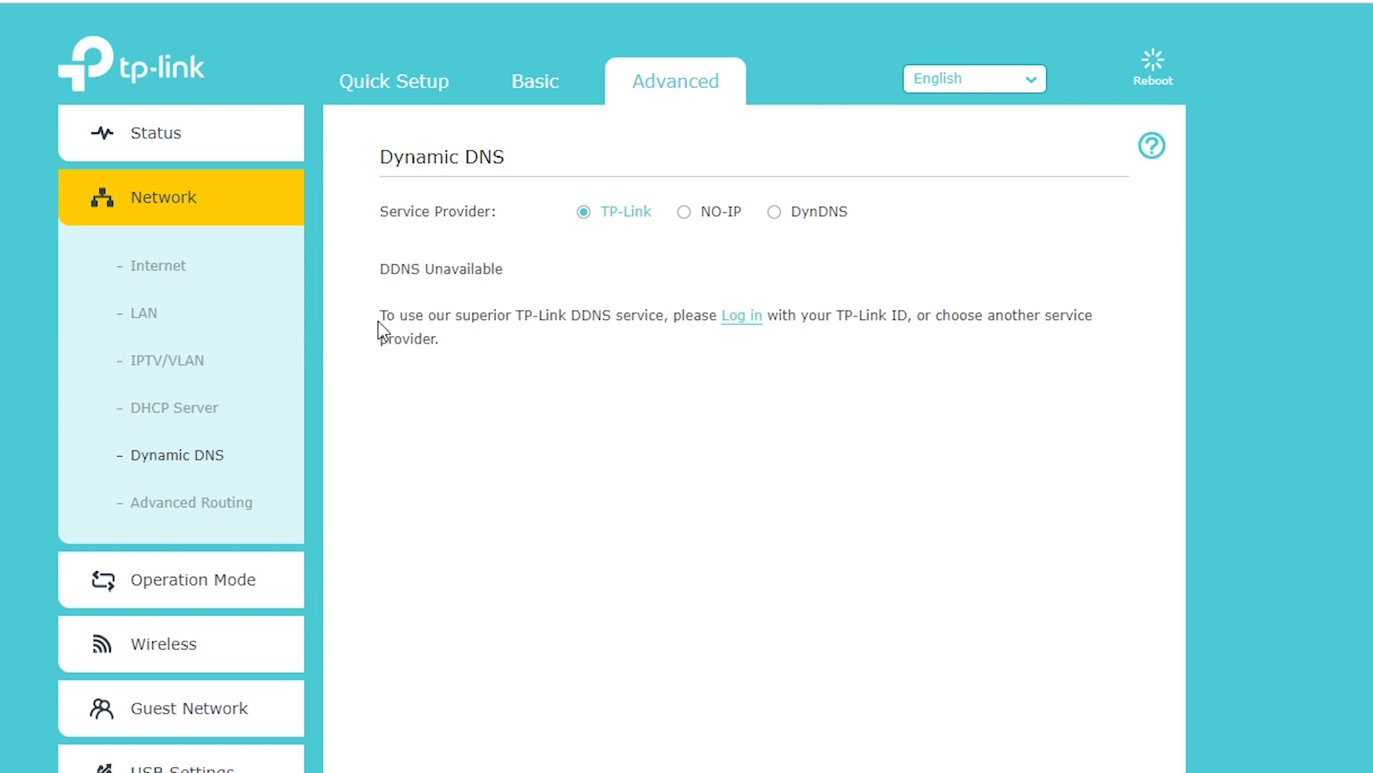
click(744, 317)
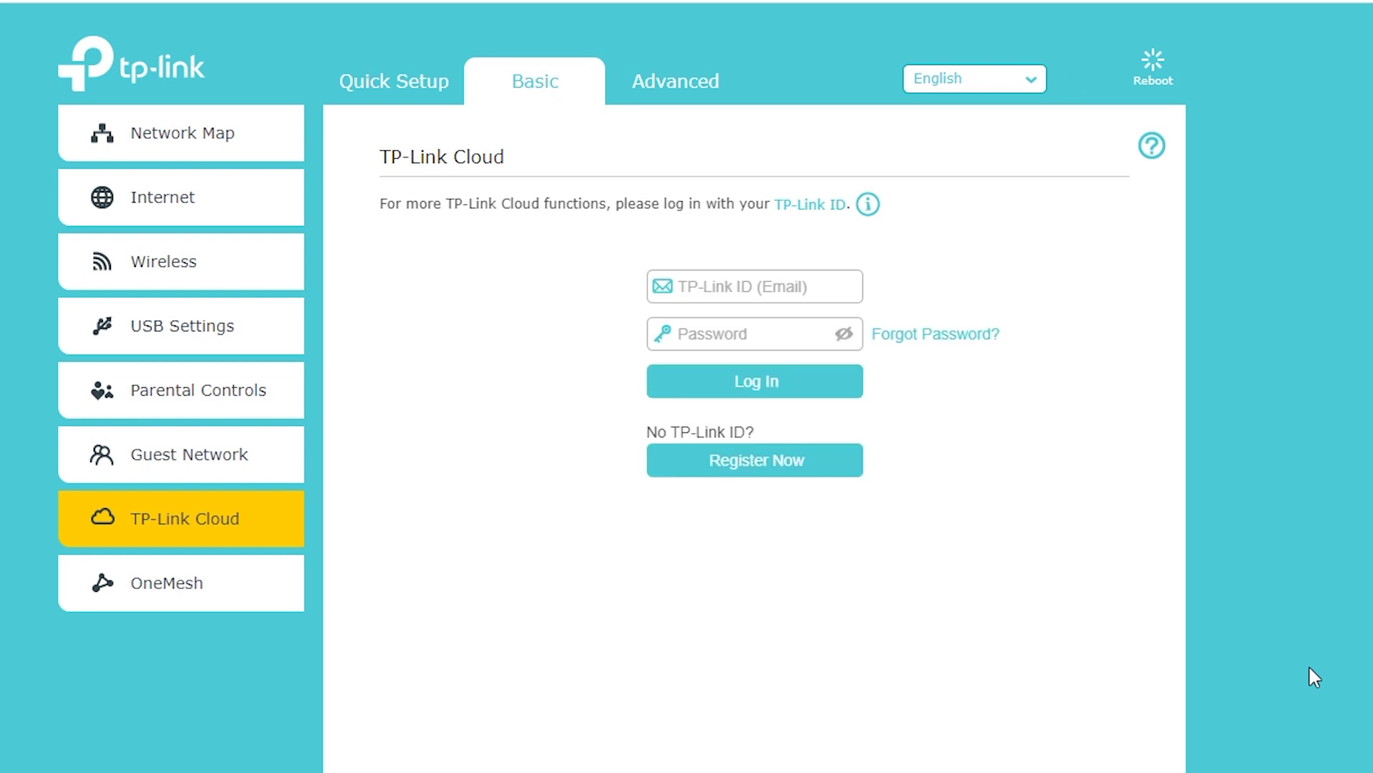
click(744, 382)
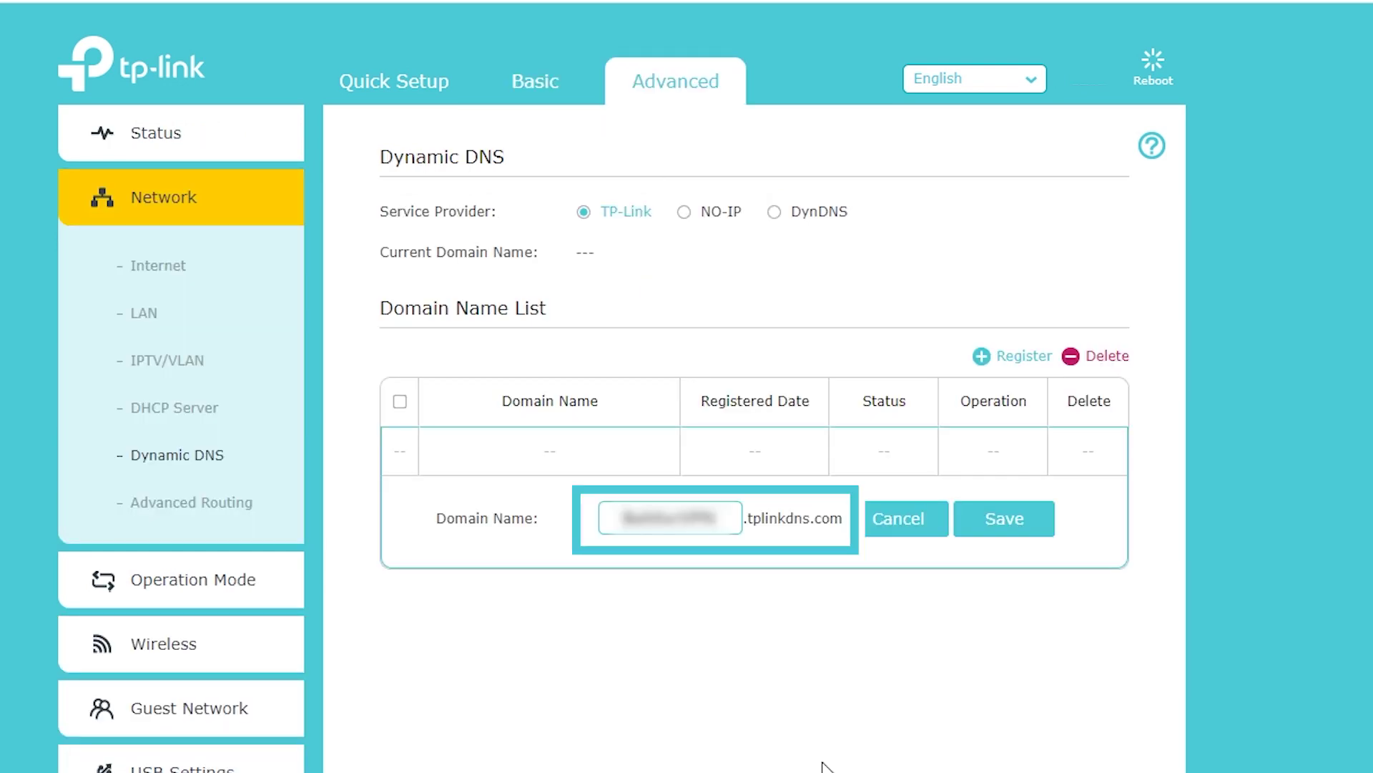
Save the new tplinkdns.com domain registration, then unbind it from the router.
click(993, 524)
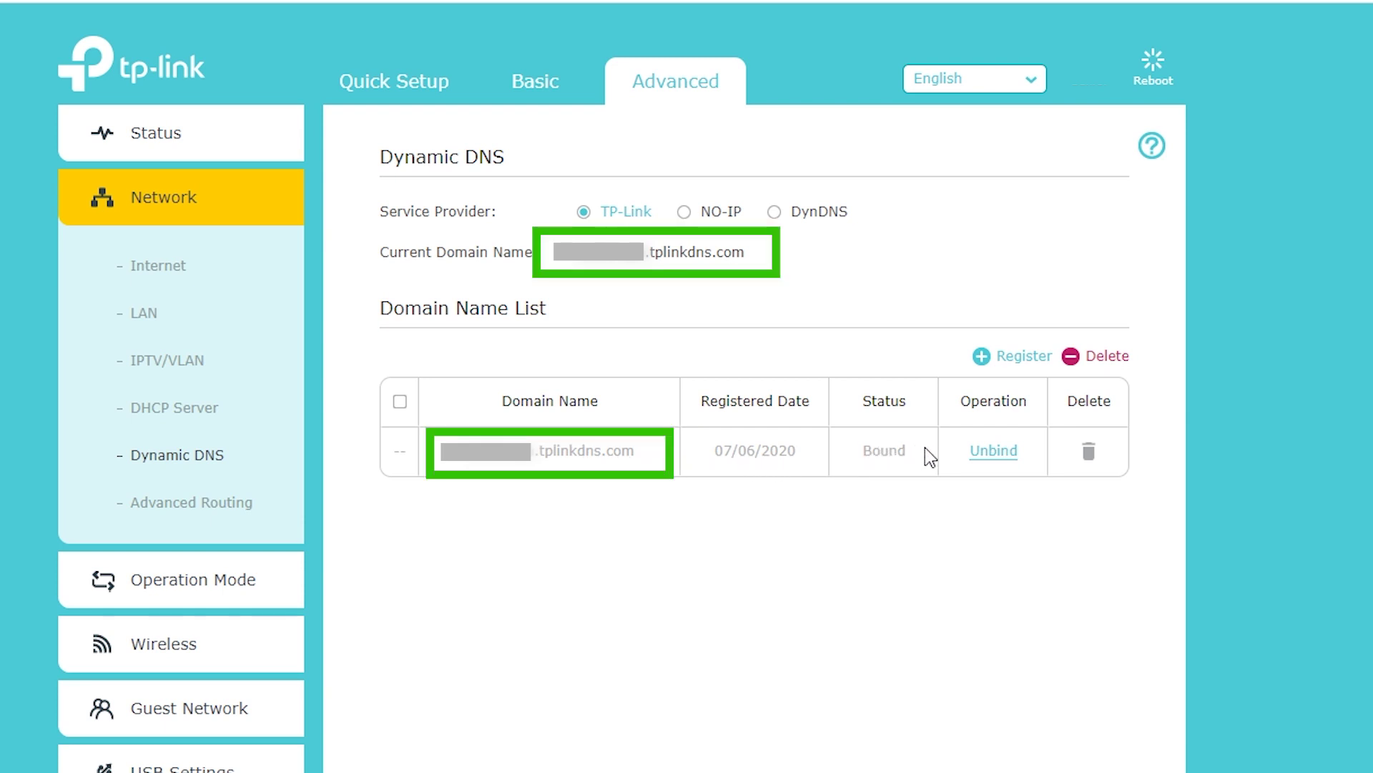
click(983, 459)
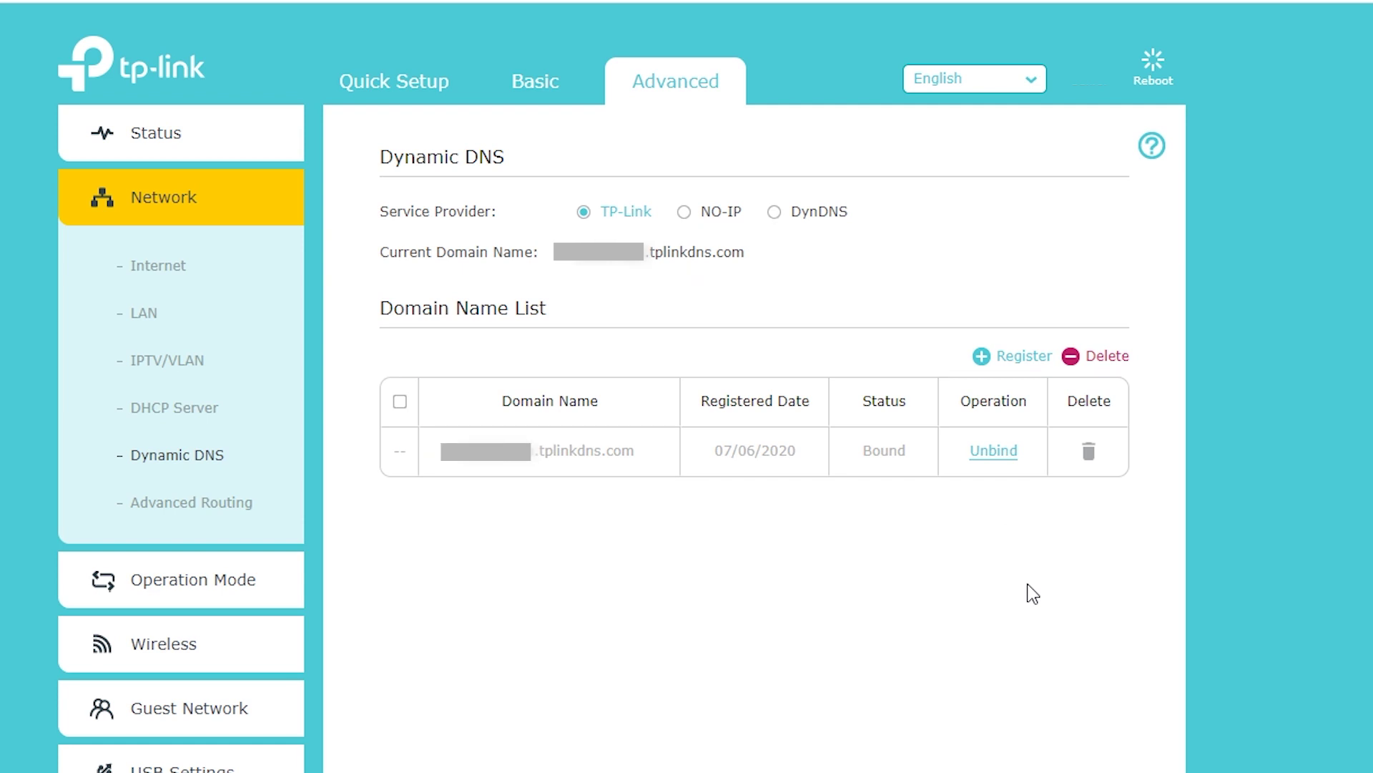